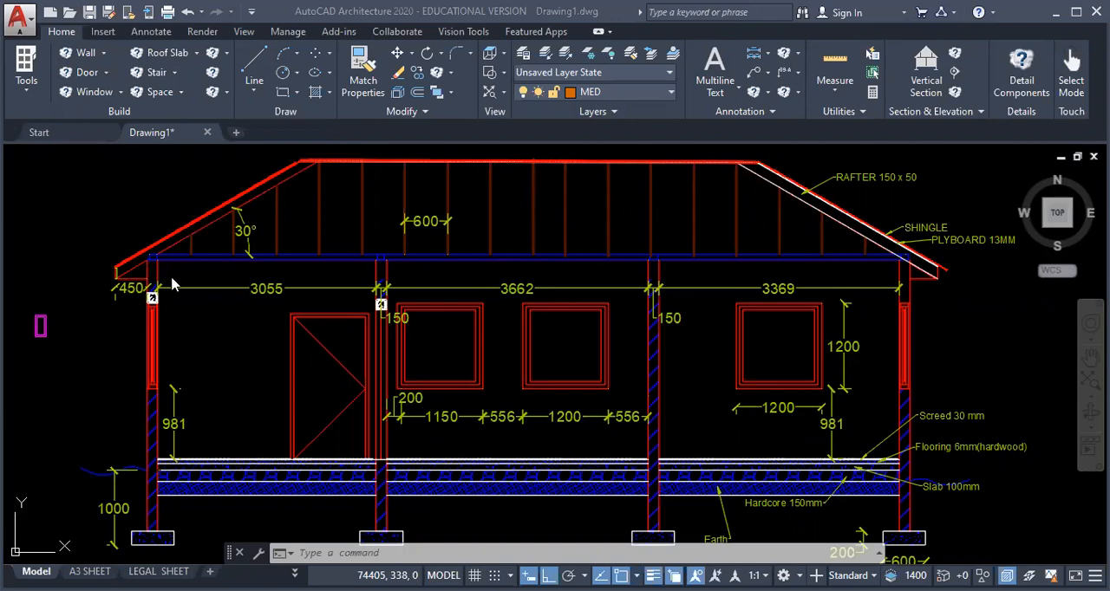
Step: Open the tool palettes and switch to the Basic palette of detail components
scroll(156, 274, up, 4)
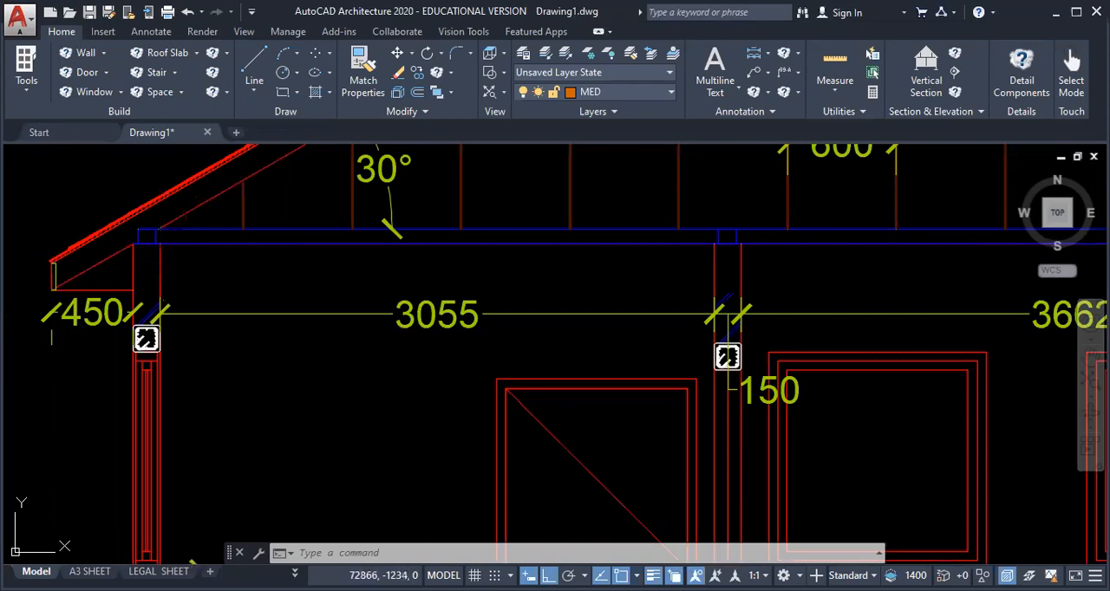
scroll(255, 355, down, 1)
scroll(255, 356, down, 2)
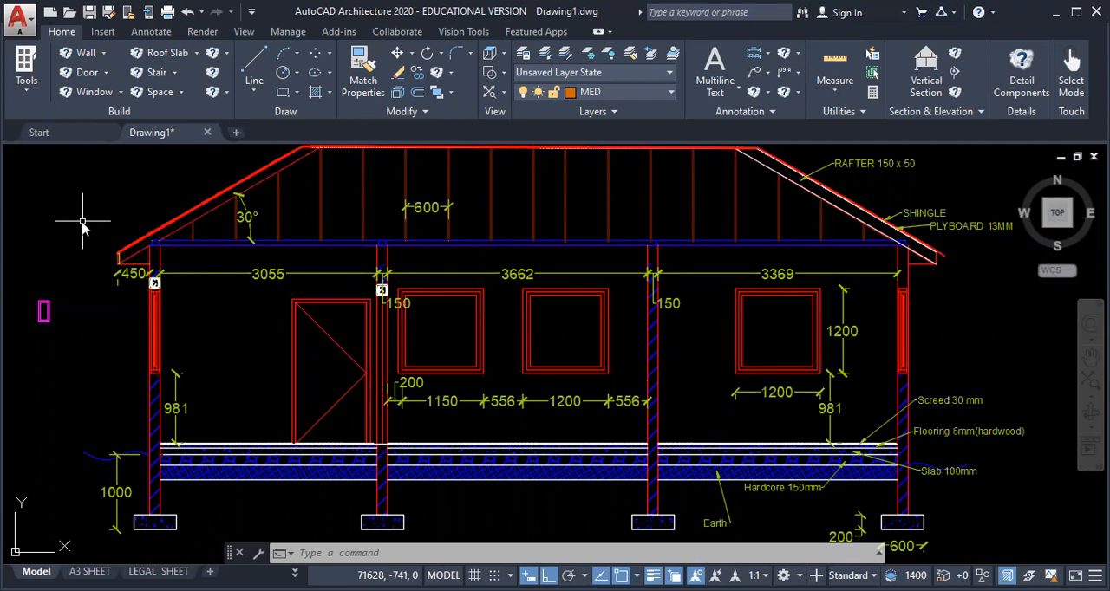
text(TP)
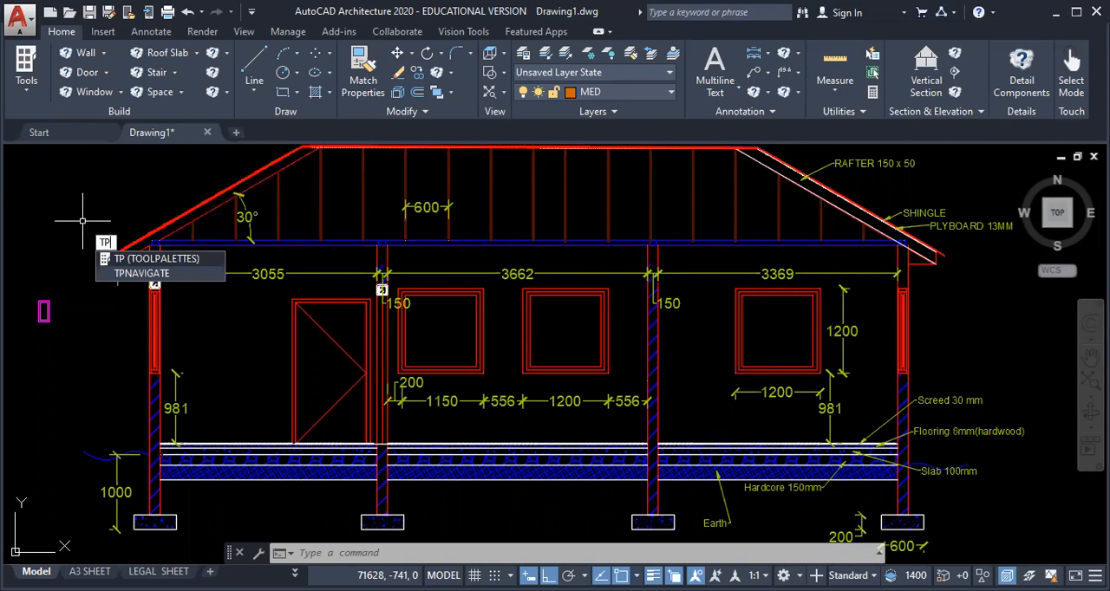
key(Return)
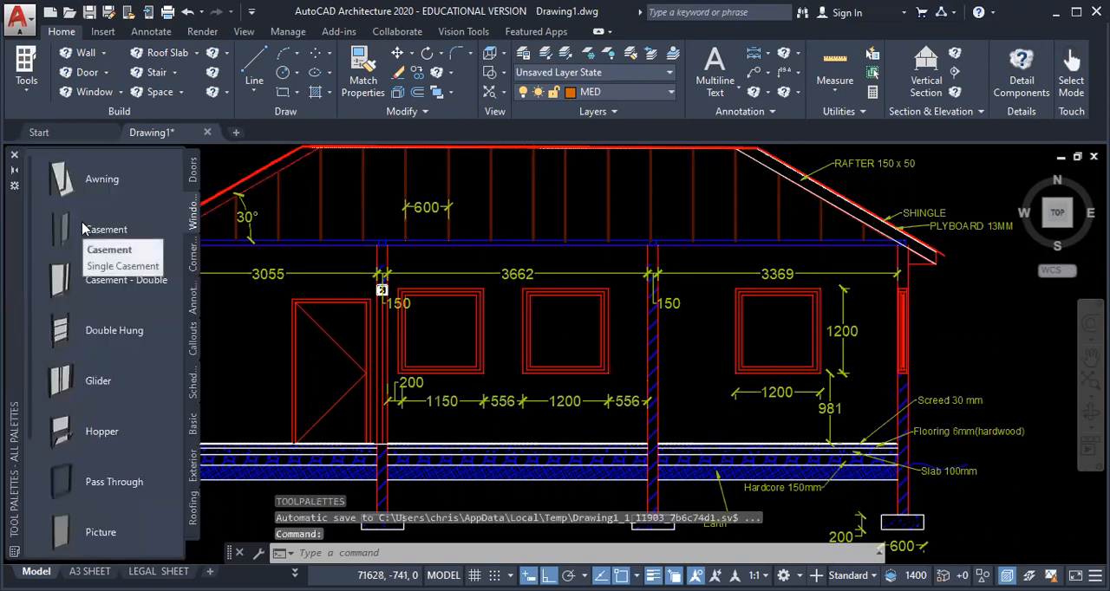
click(194, 516)
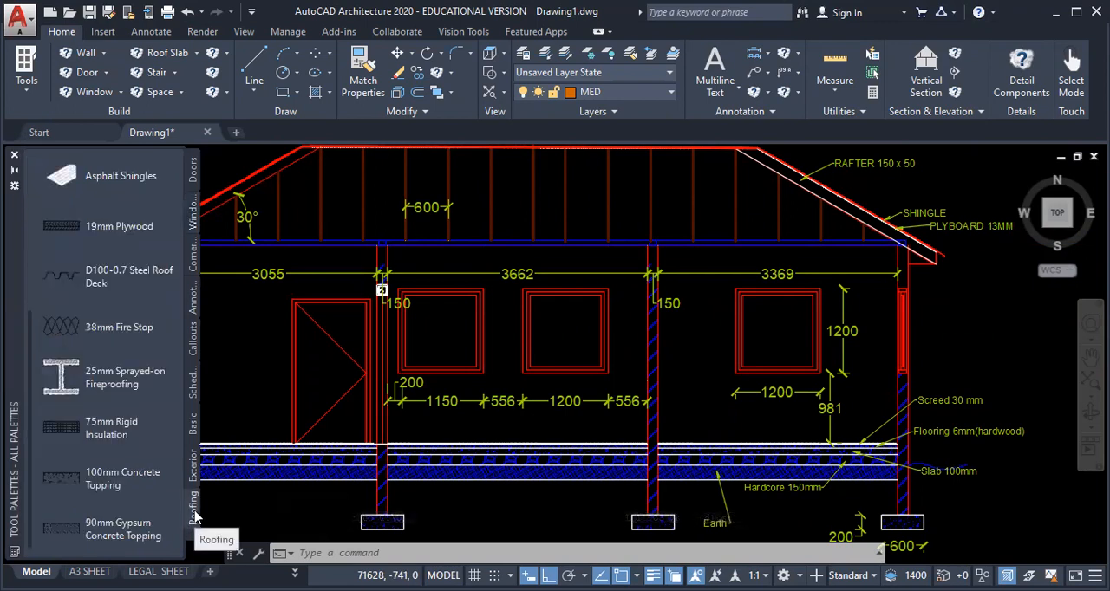
right_click(192, 539)
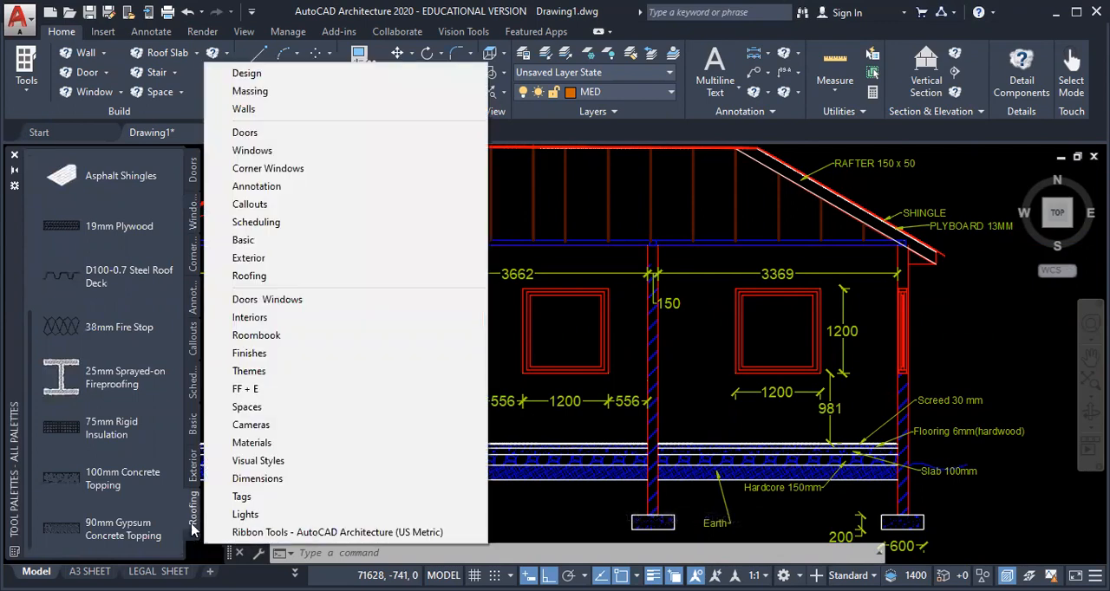
click(245, 242)
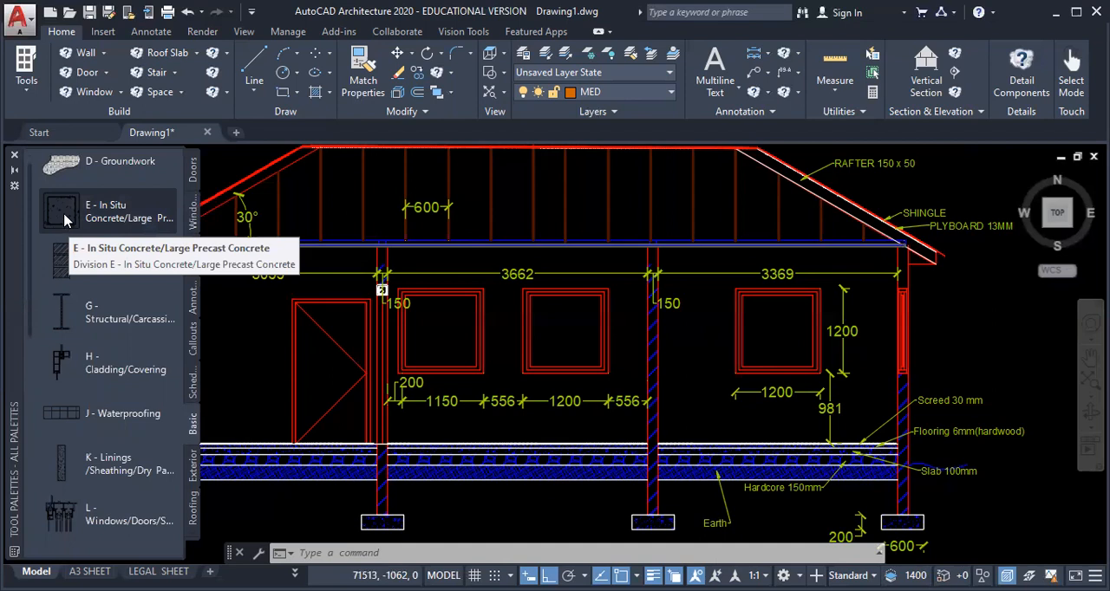
Step: Start the In Situ Concrete rectangular column component with custom size, width 150, depth 300 and a tie edge offset of 13
click(78, 215)
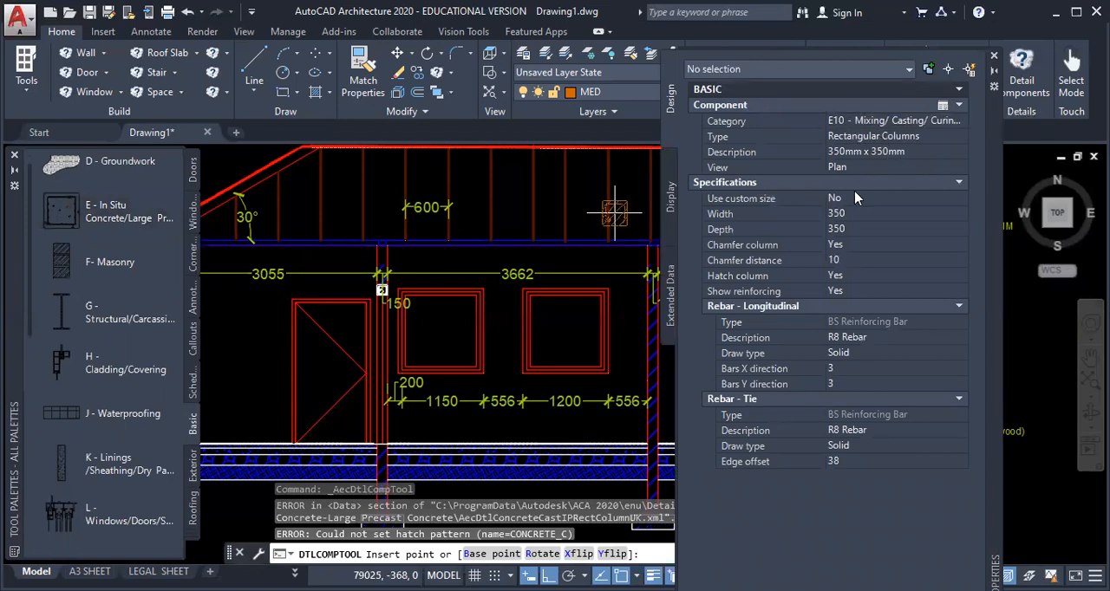
click(876, 202)
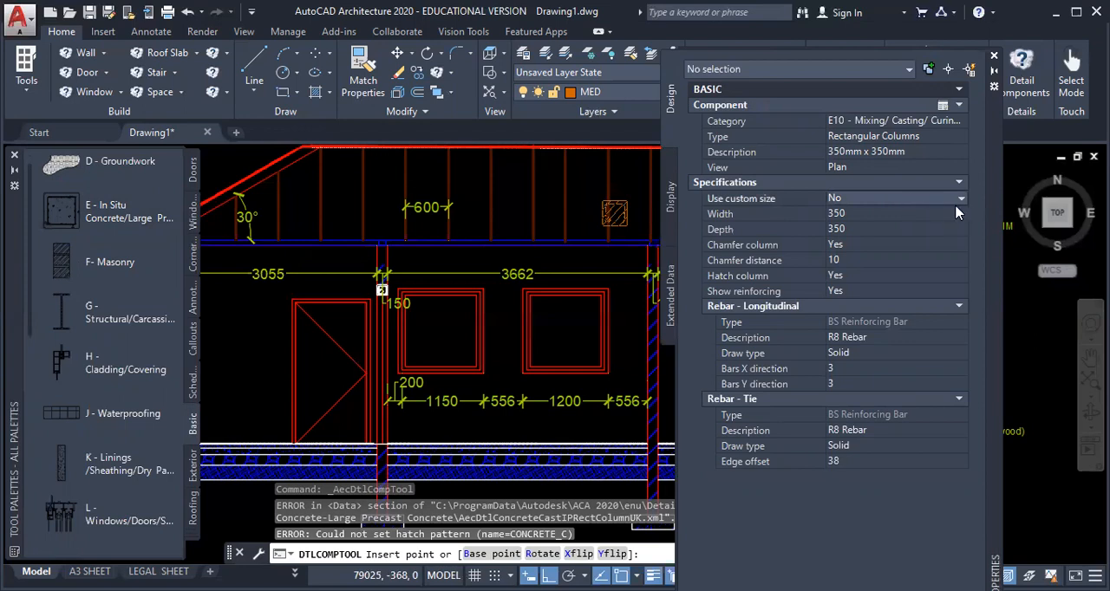
click(960, 202)
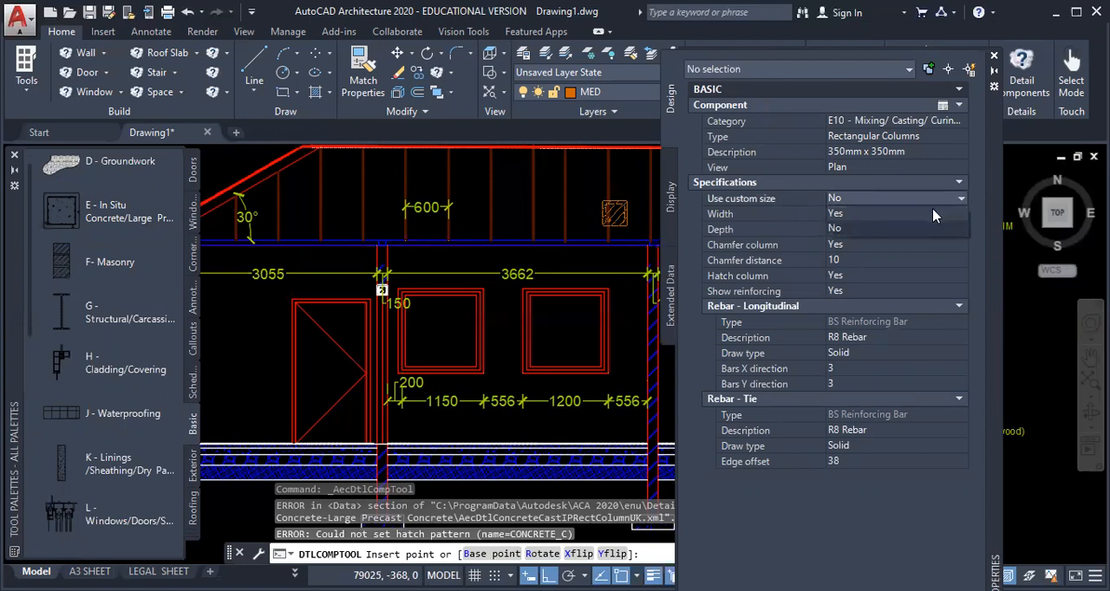
click(861, 214)
click(861, 214)
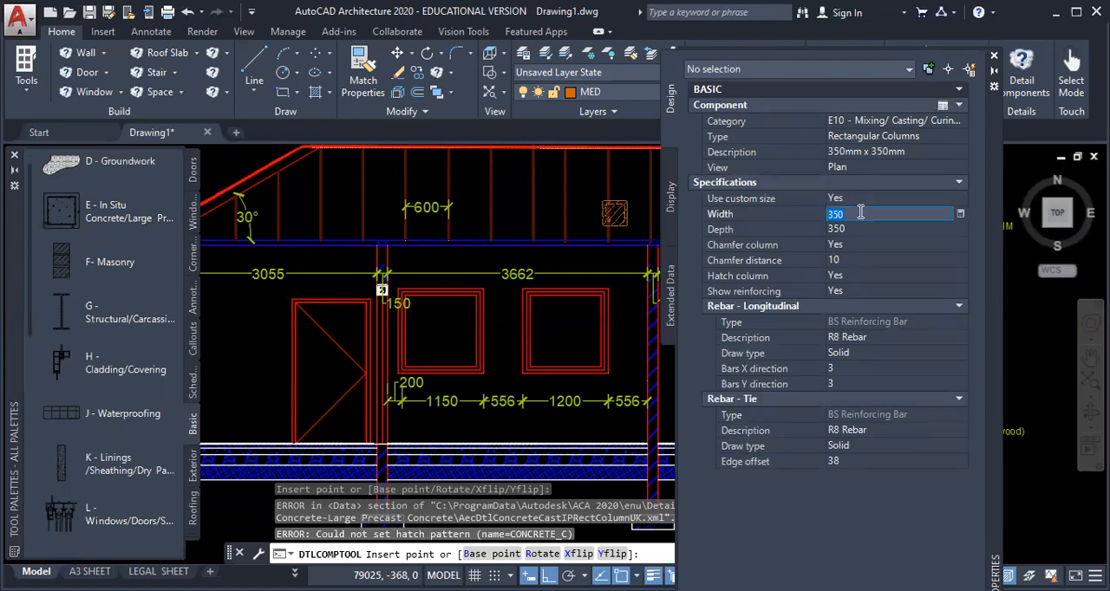
text(1)
click(849, 229)
text(3)
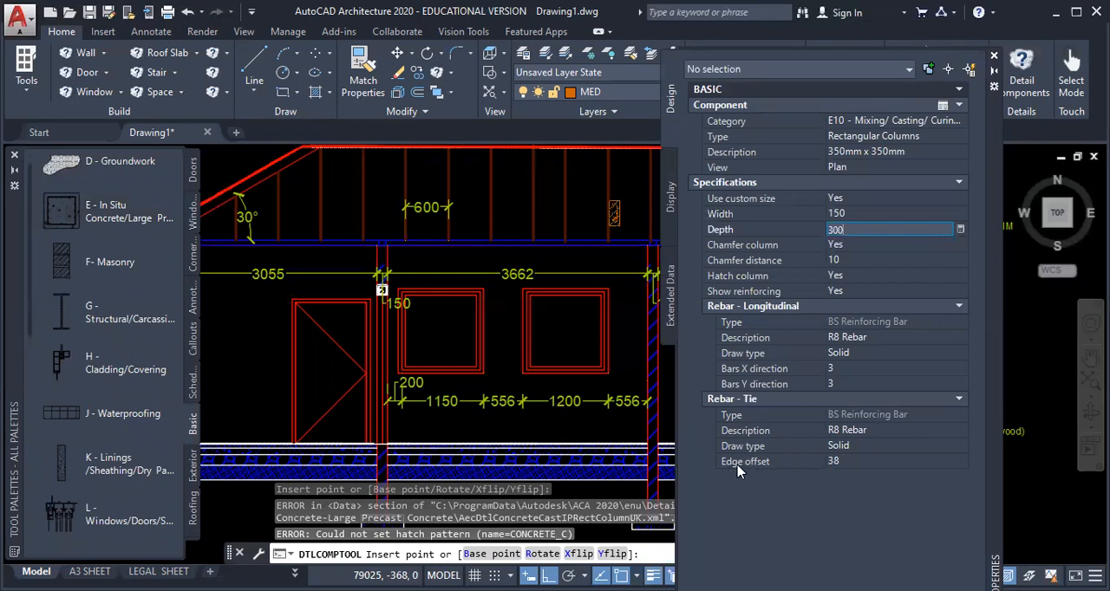
click(832, 461)
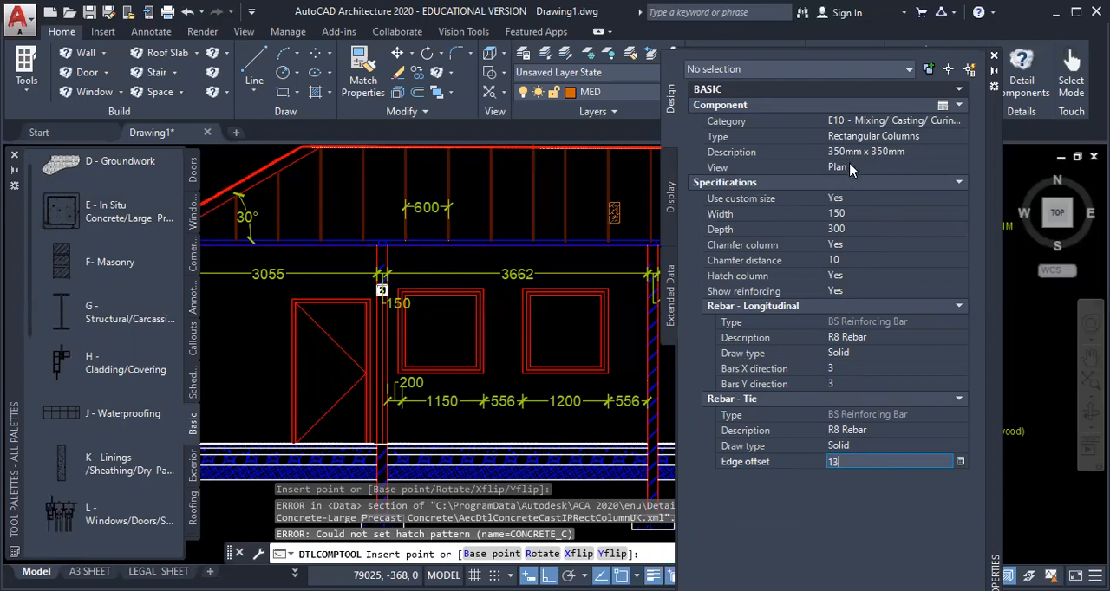
Step: Keep the column in Plan view and insert one in the open area between the left outer wall and the door
click(873, 170)
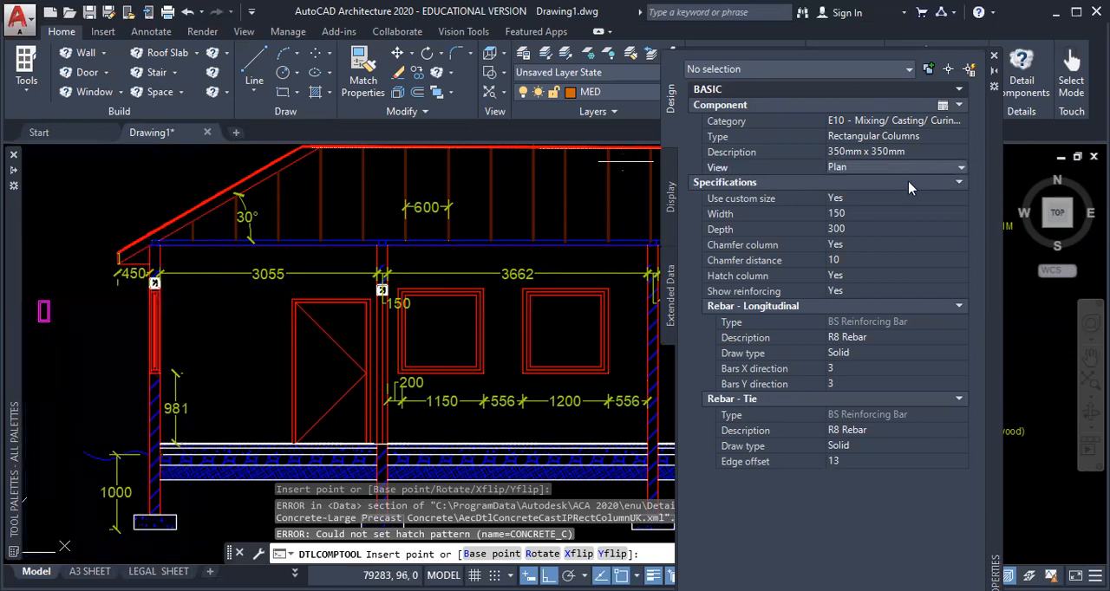
click(960, 171)
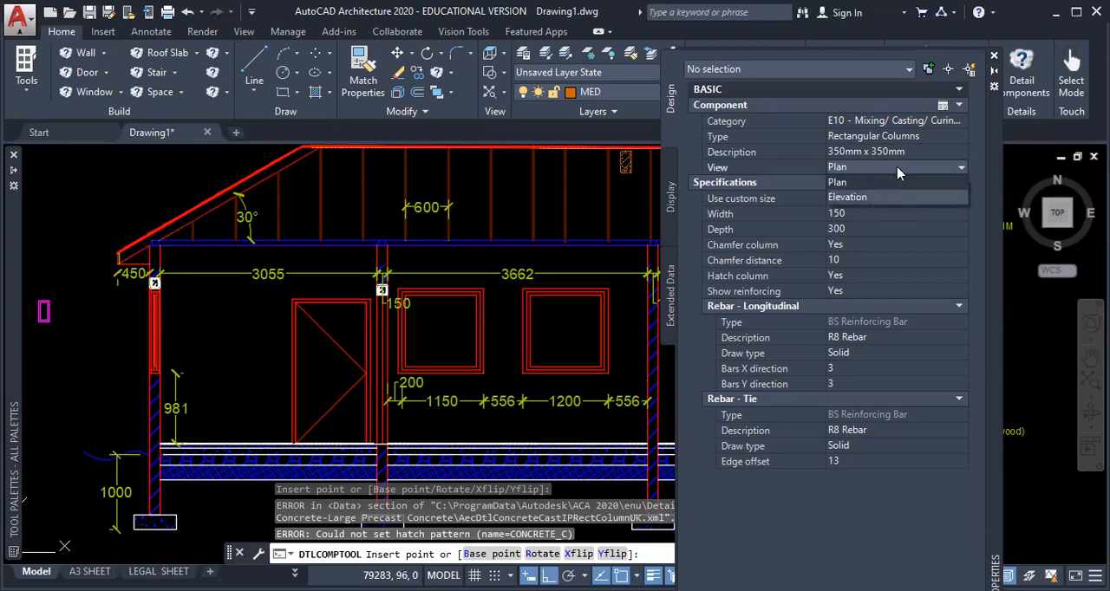
click(897, 170)
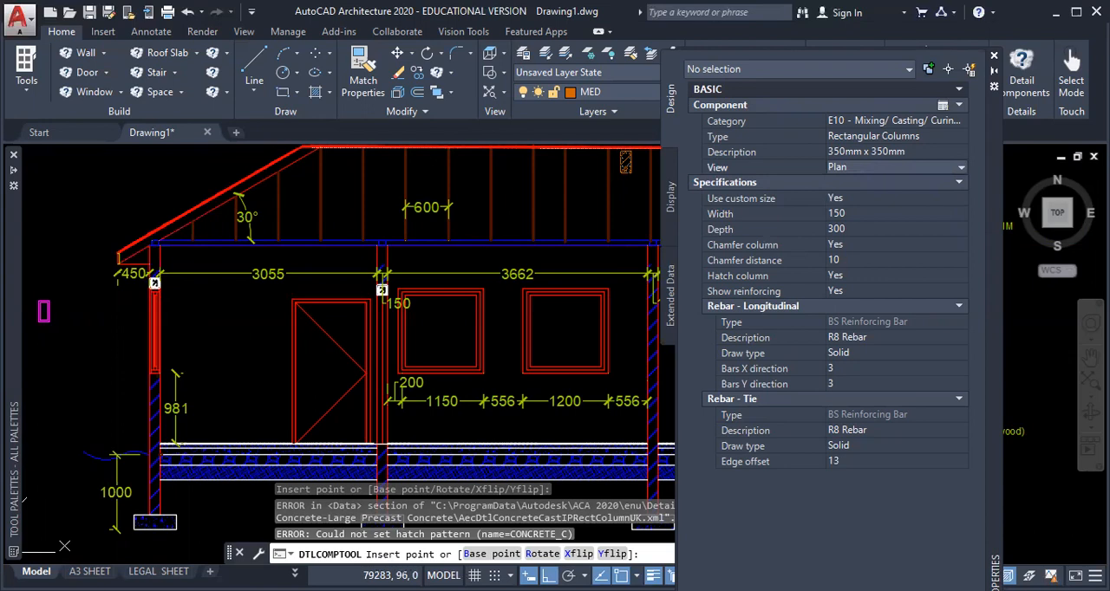
click(217, 316)
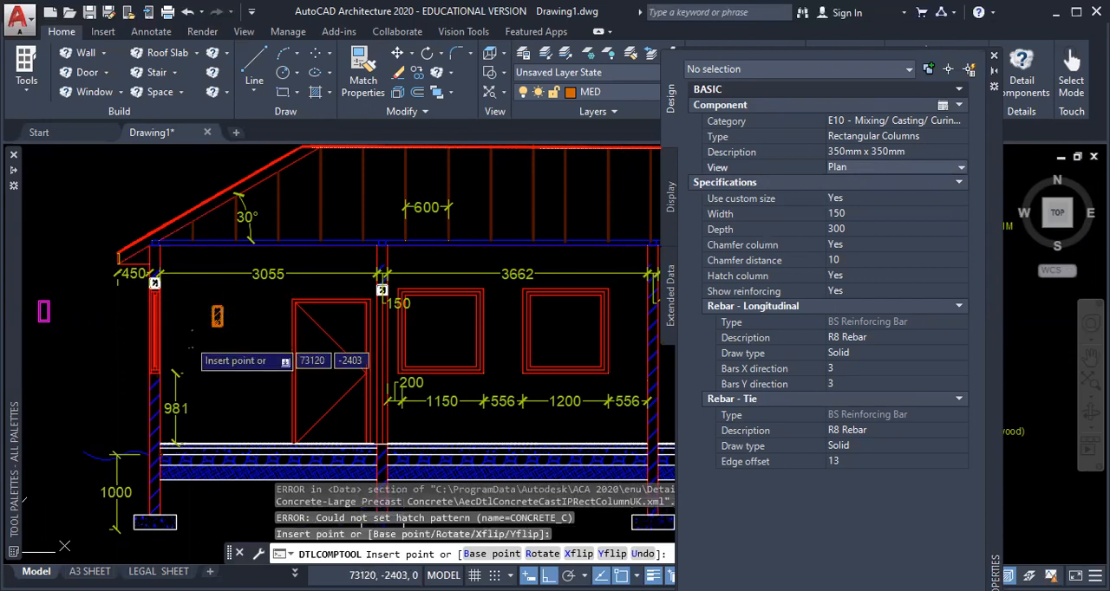
key(Escape)
scroll(218, 310, up, 10)
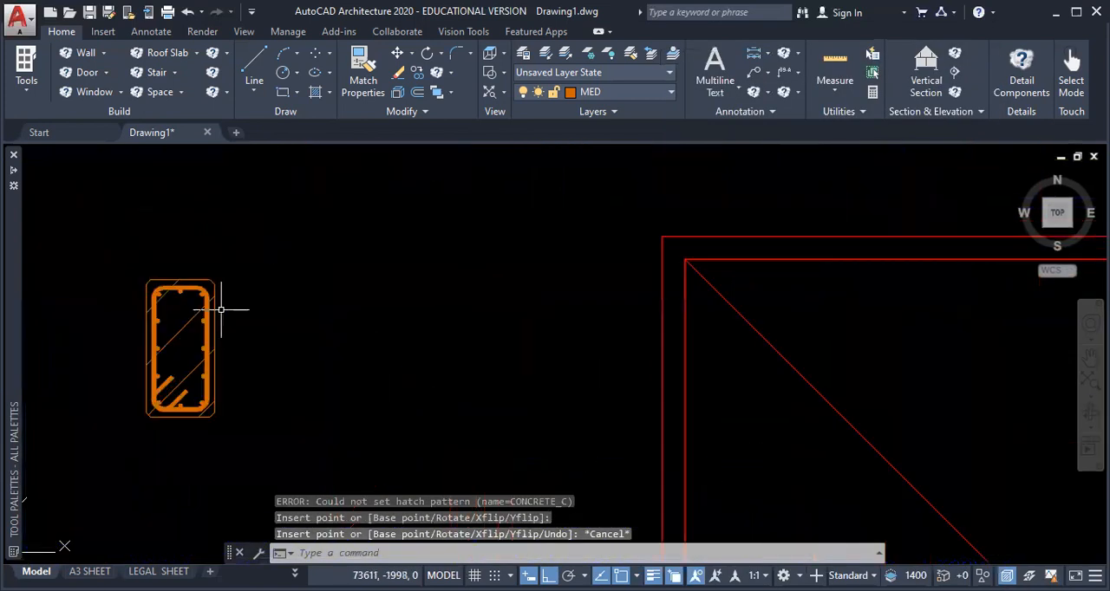
Step: Copy the inserted concrete section from its top midpoint to the top of the left outer wall, directly below the blue horizontal member
scroll(217, 310, down, 5)
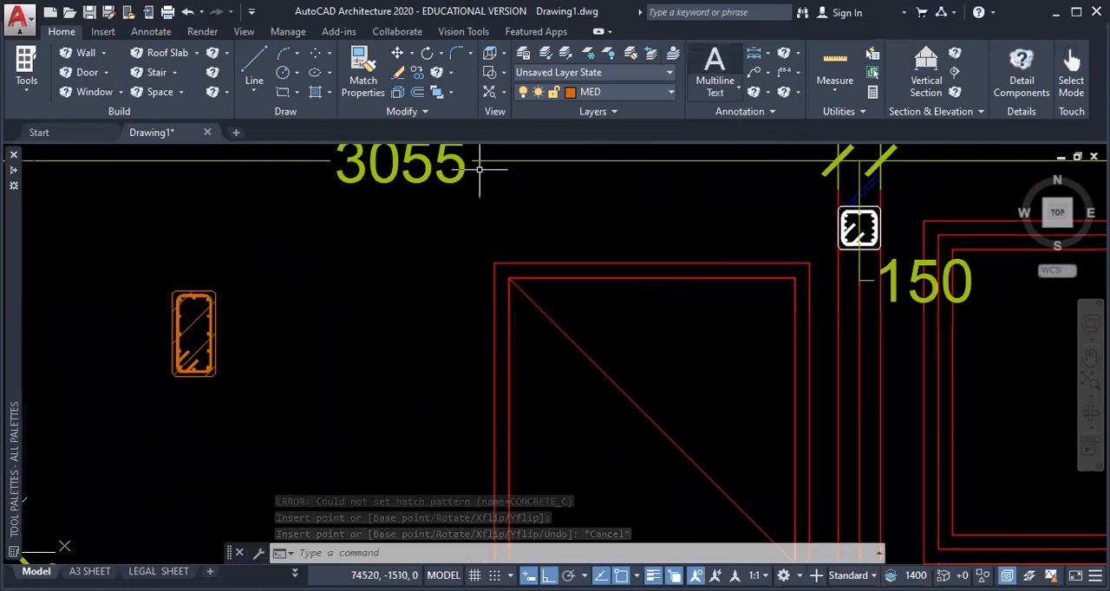
scroll(390, 286, down, 2)
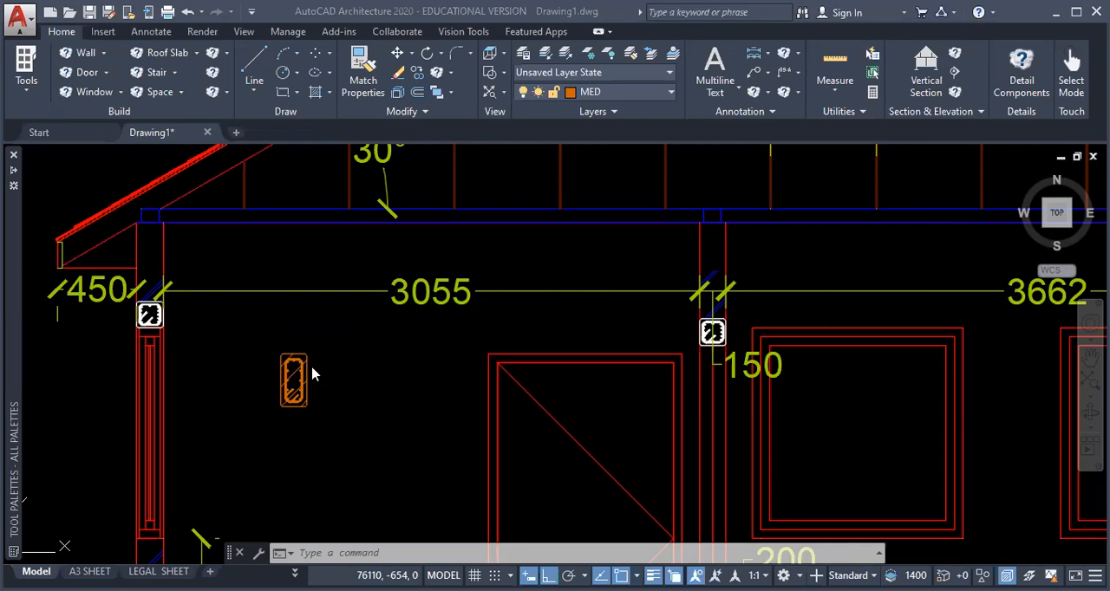
click(265, 343)
click(357, 425)
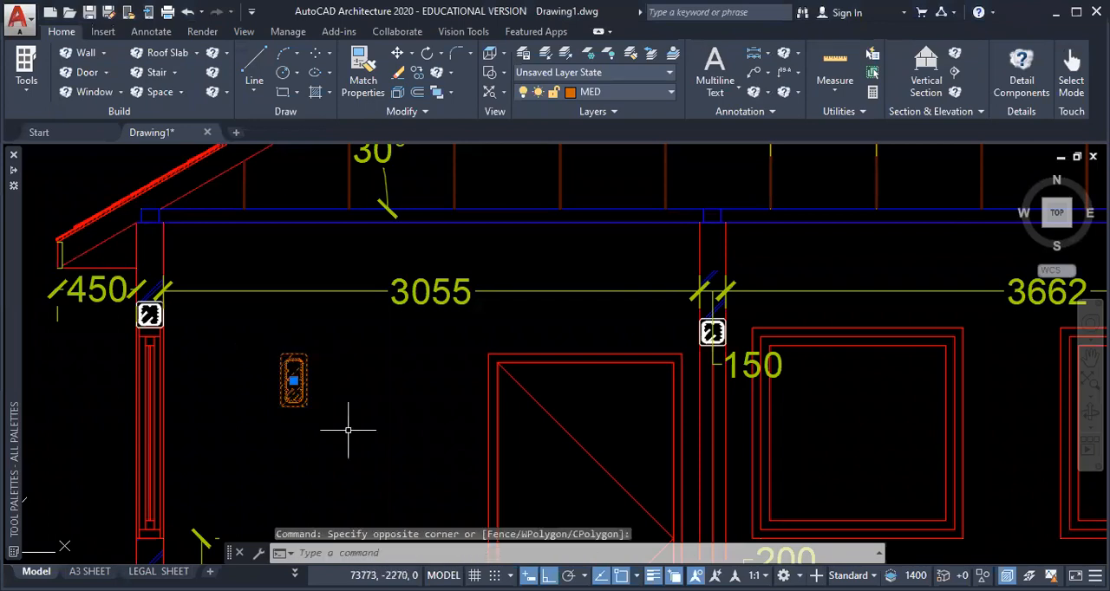
text(c)
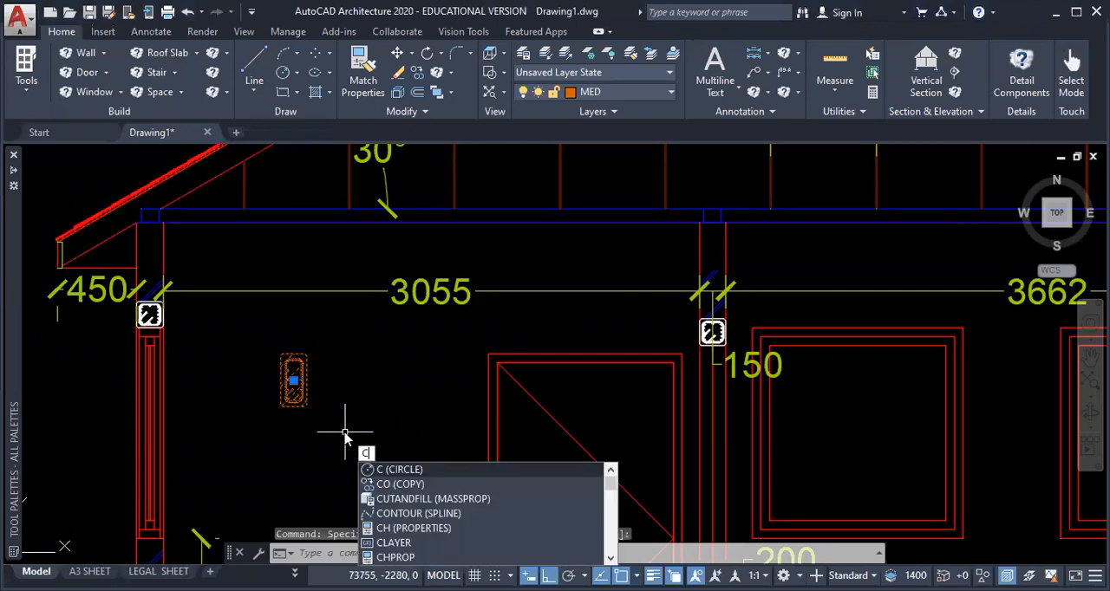
text(o)
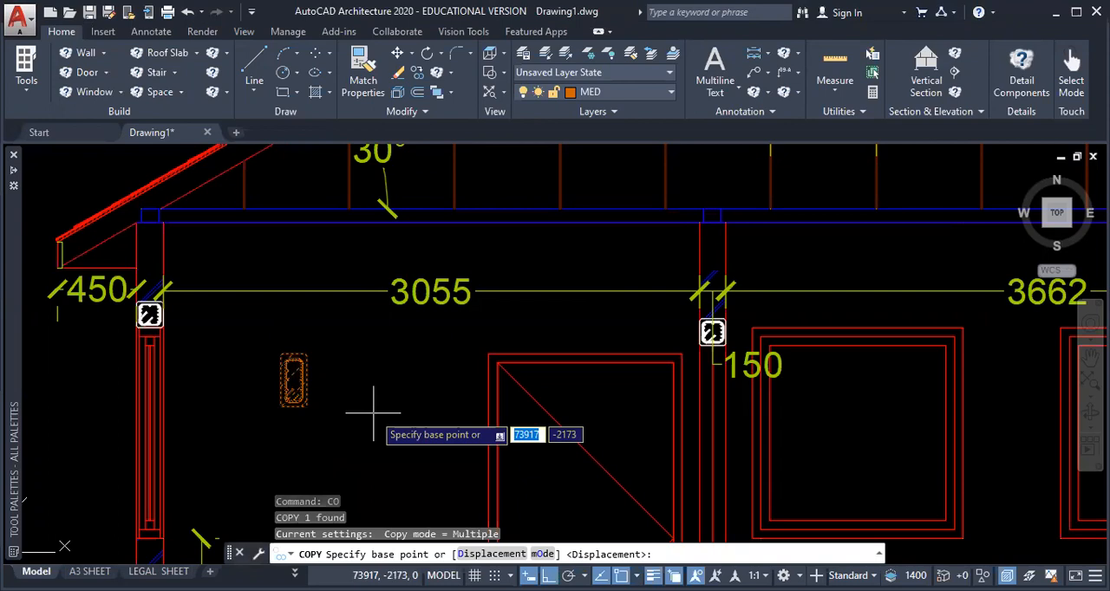
scroll(292, 357, up, 4)
click(293, 354)
scroll(318, 296, down, 4)
middle_drag(318, 296, 424, 409)
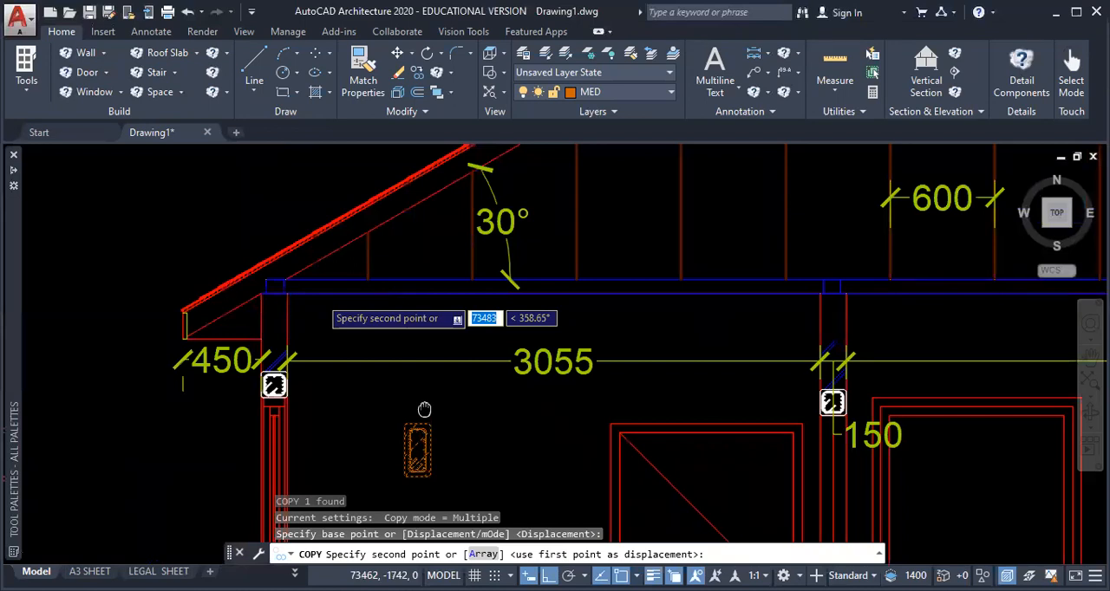
click(275, 425)
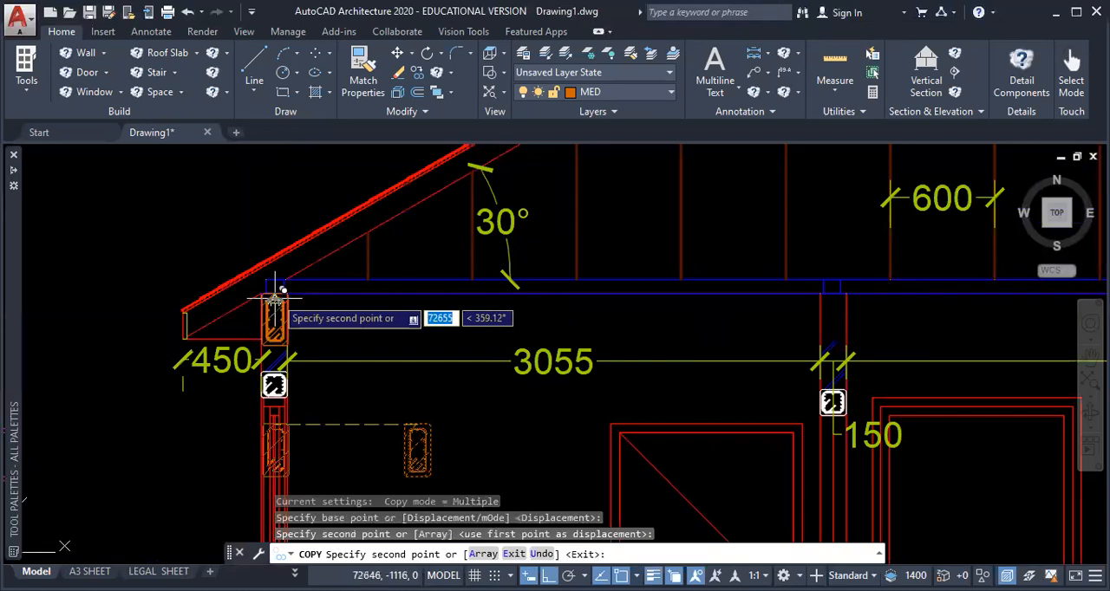
Step: Turn Ortho off and place further copies at the top midpoints of both interior walls and the right outer wall
key(F8)
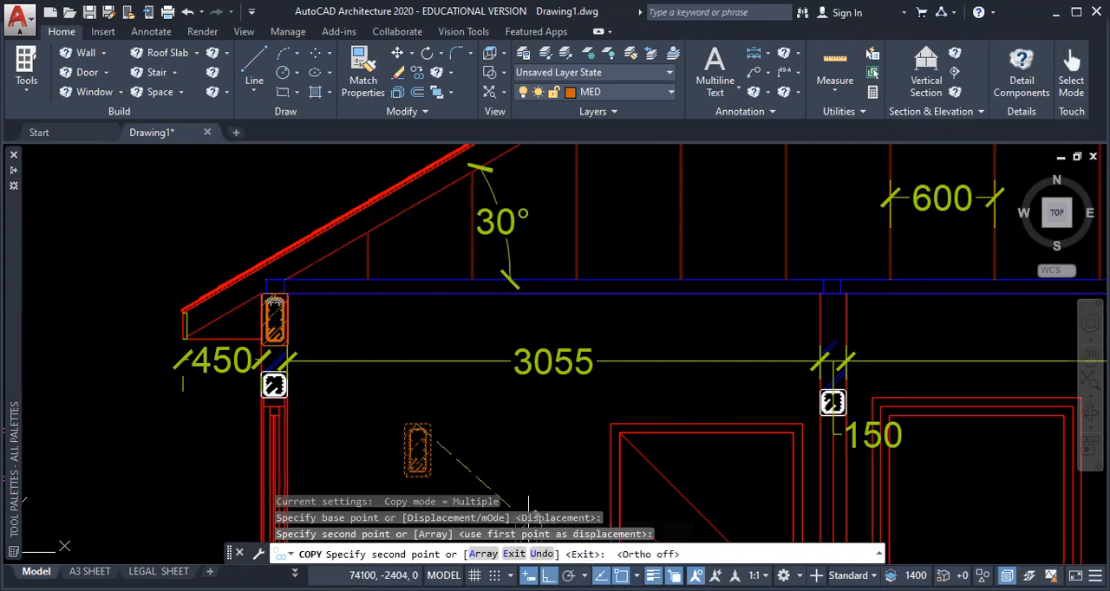
middle_drag(693, 313, 382, 300)
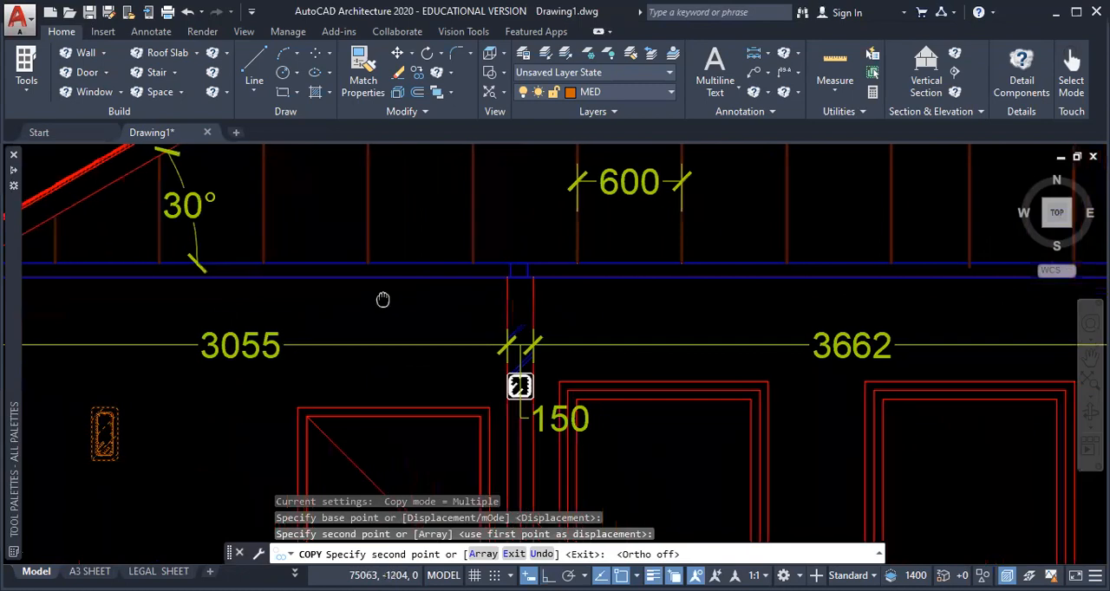
click(520, 277)
middle_drag(703, 287, 0, 269)
click(310, 263)
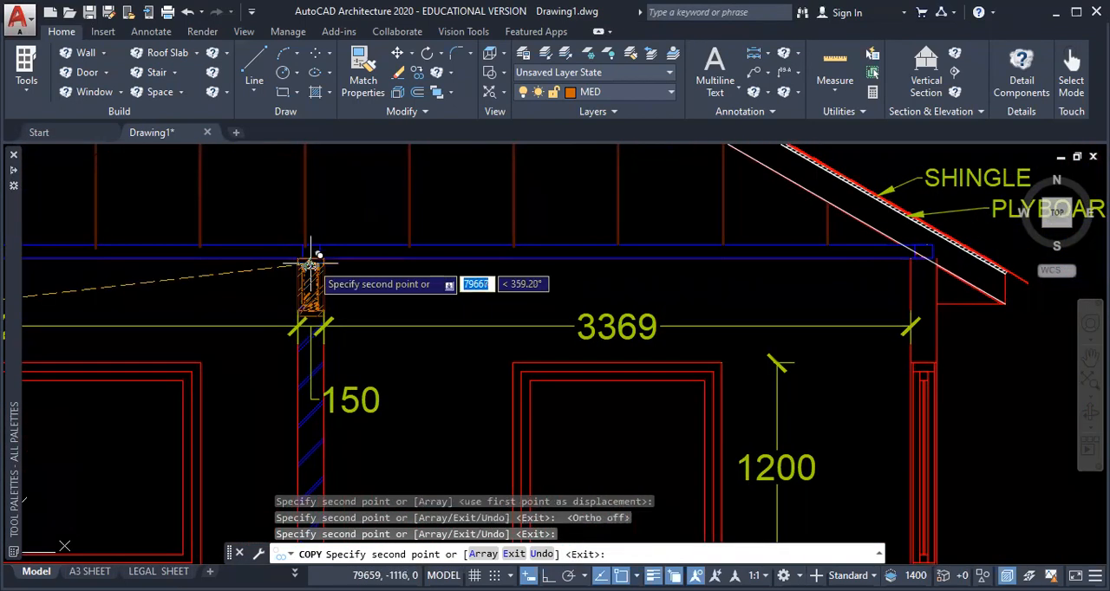
middle_drag(917, 252, 538, 247)
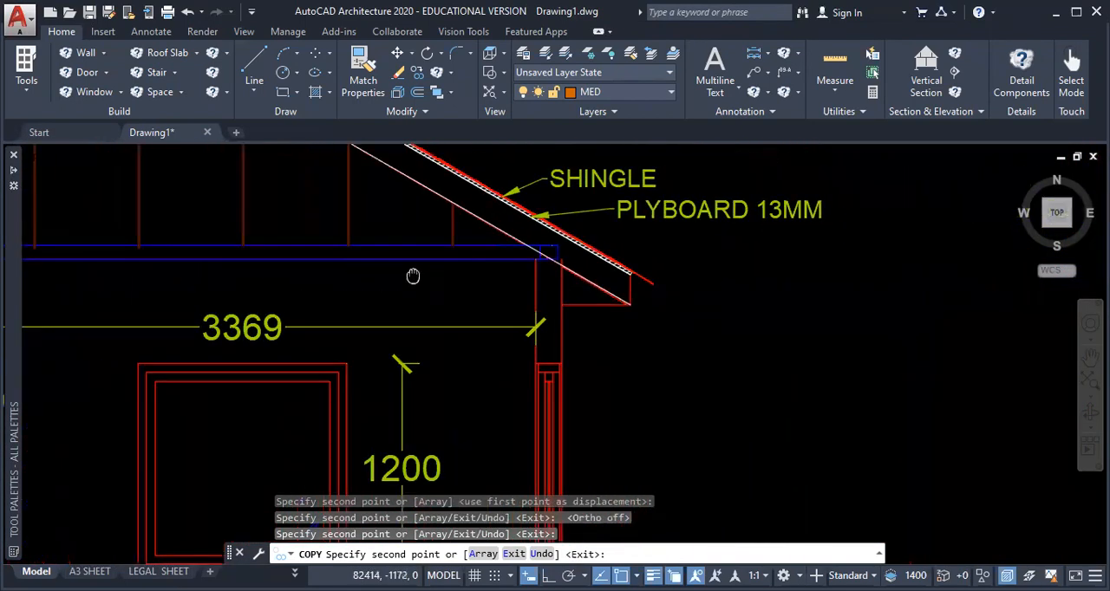
scroll(535, 247, up, 4)
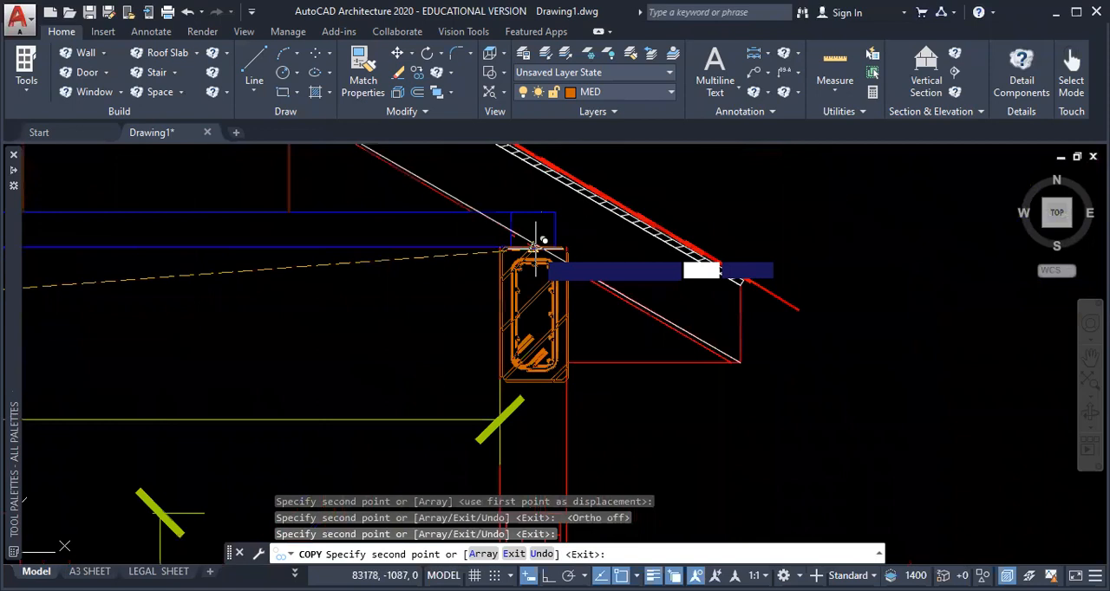
click(535, 247)
scroll(661, 410, down, 8)
key(Escape)
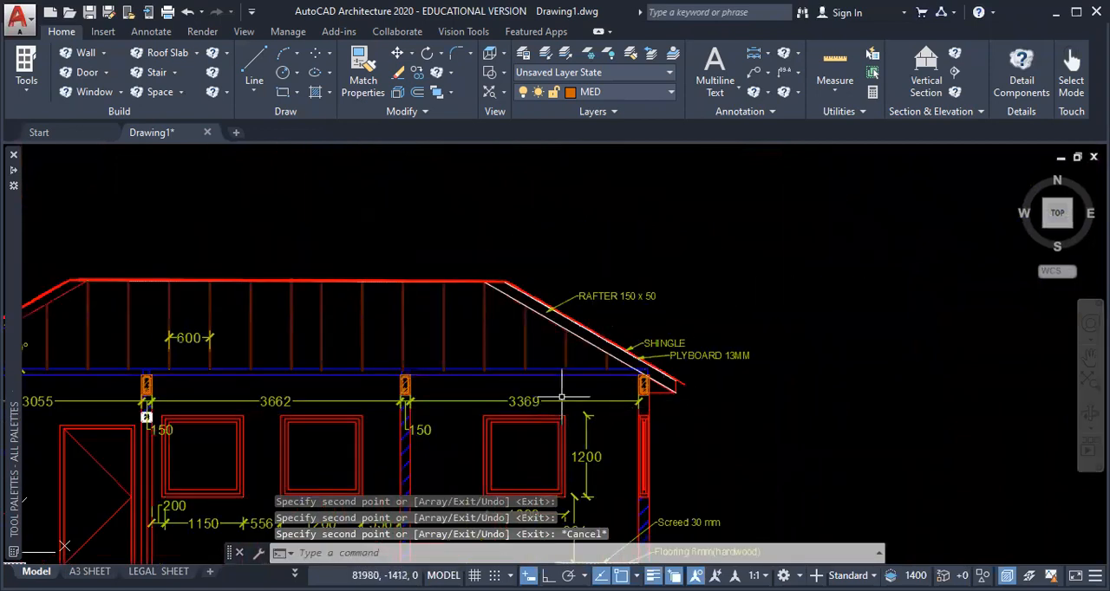
middle_drag(435, 383, 791, 322)
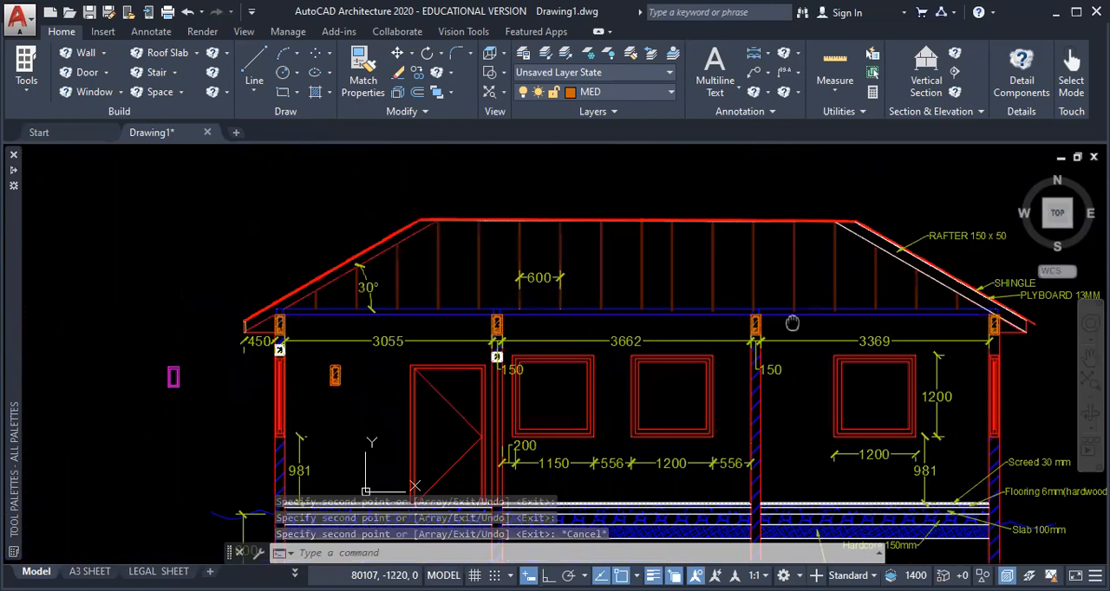
scroll(367, 307, up, 5)
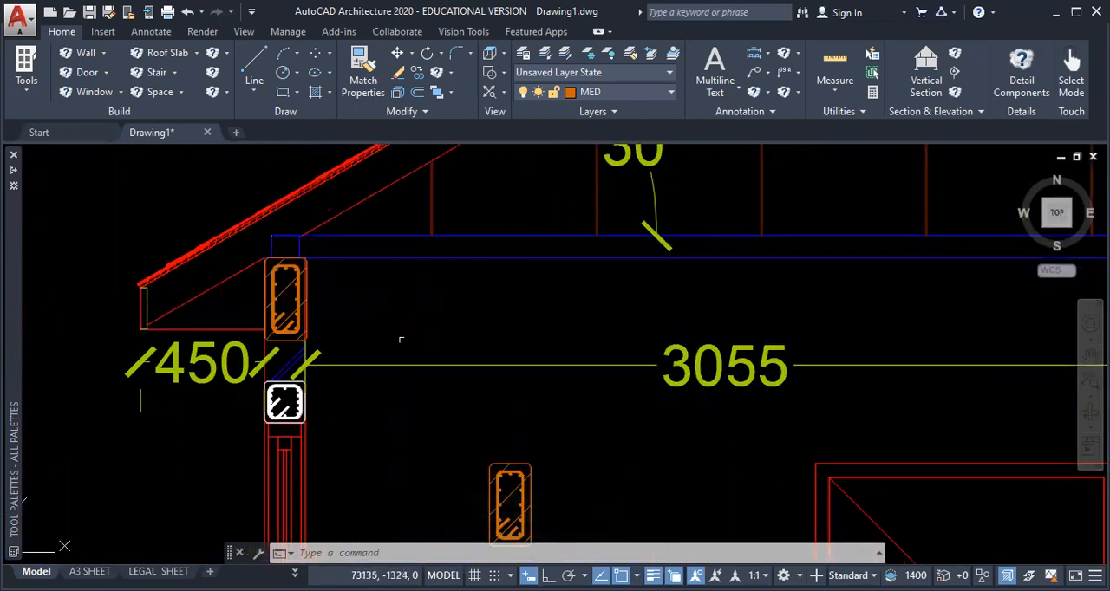
scroll(395, 349, down, 2)
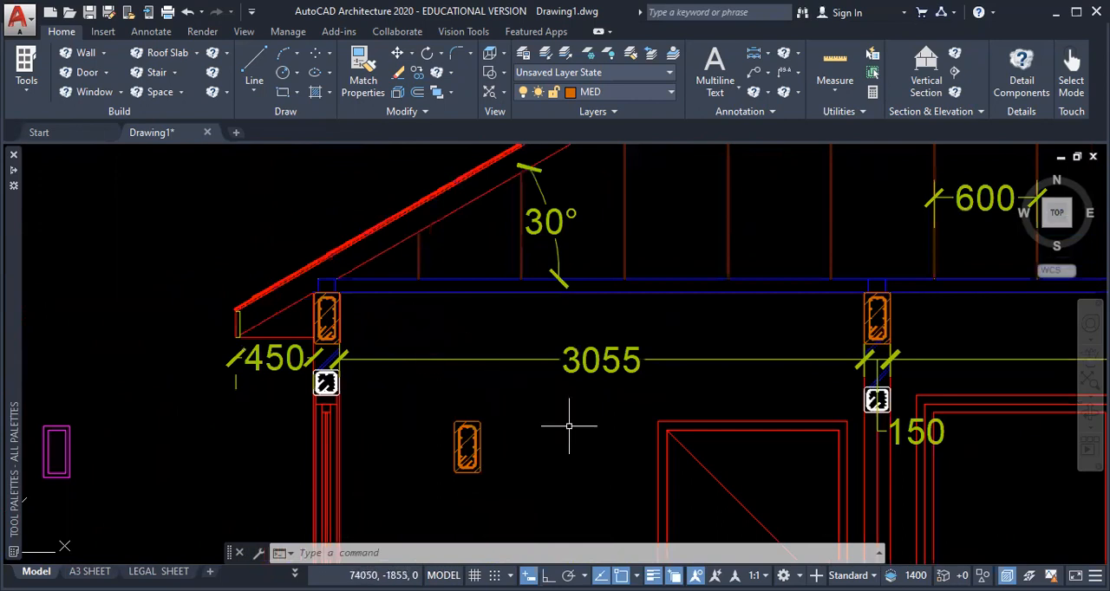
mouse_move(568, 426)
middle_down()
mouse_move(292, 367)
mouse_move(294, 418)
middle_up()
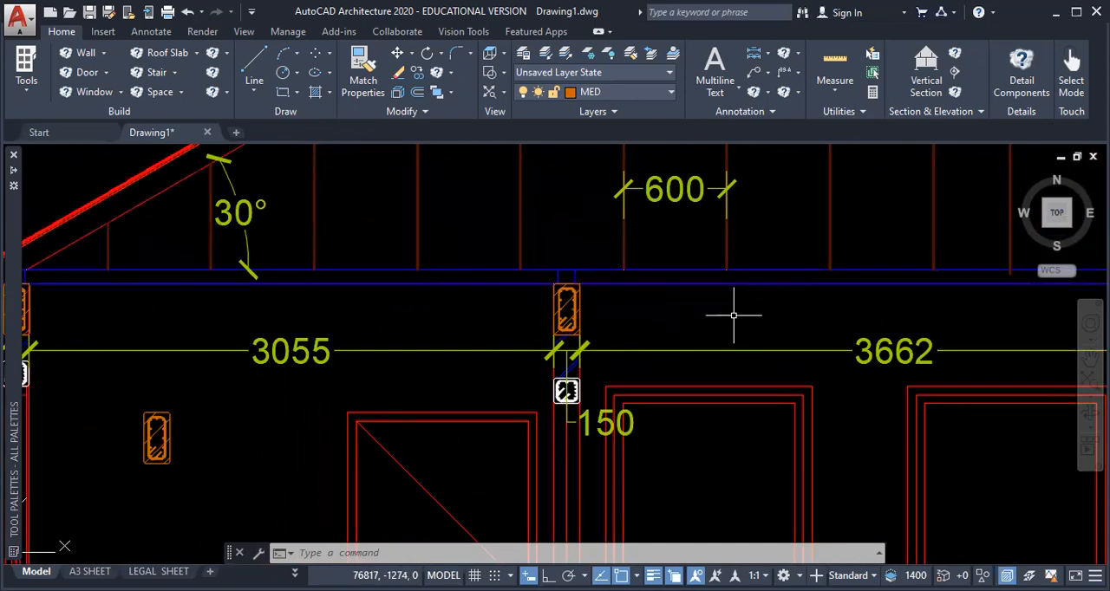
middle_drag(756, 317, 490, 328)
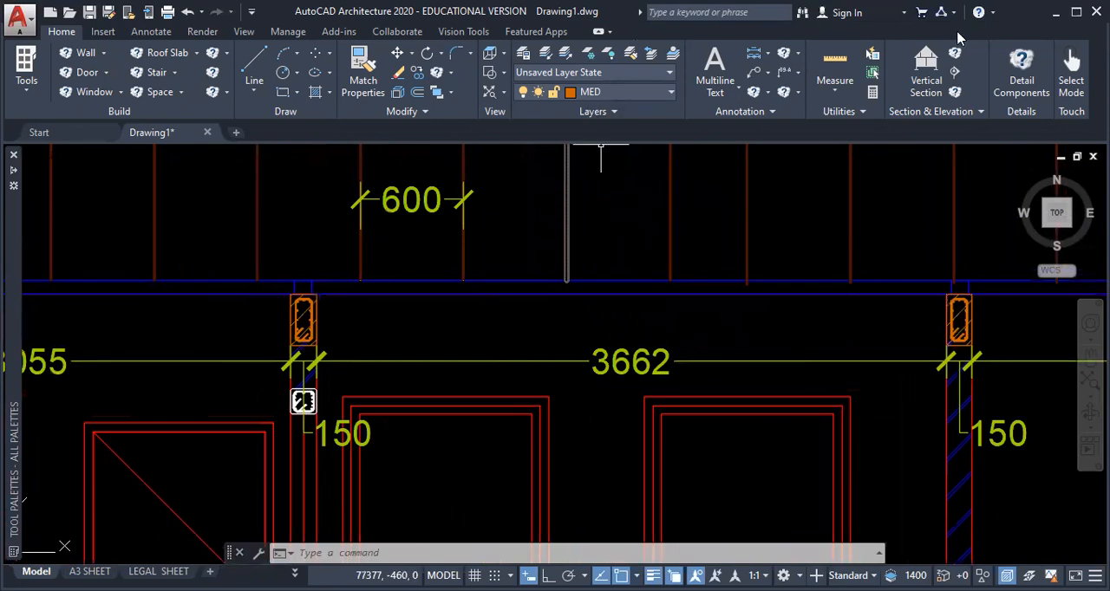